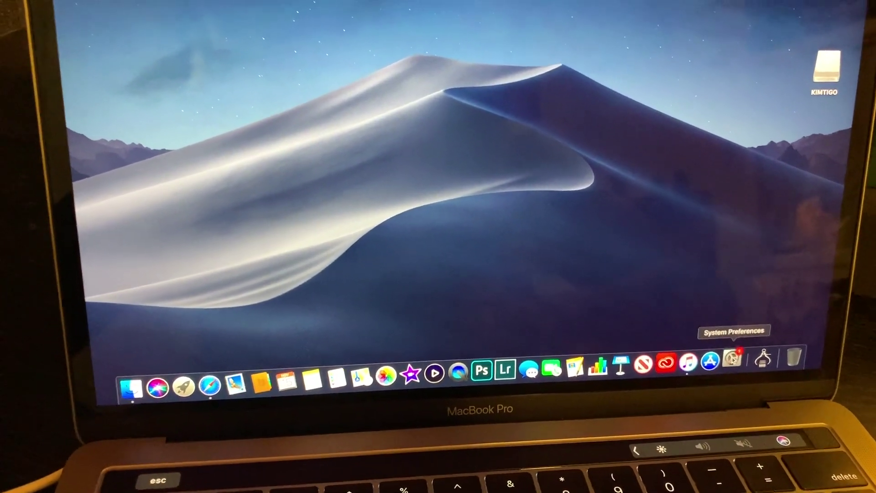
Launch System Preferences from the Dock.
left_click(727, 351)
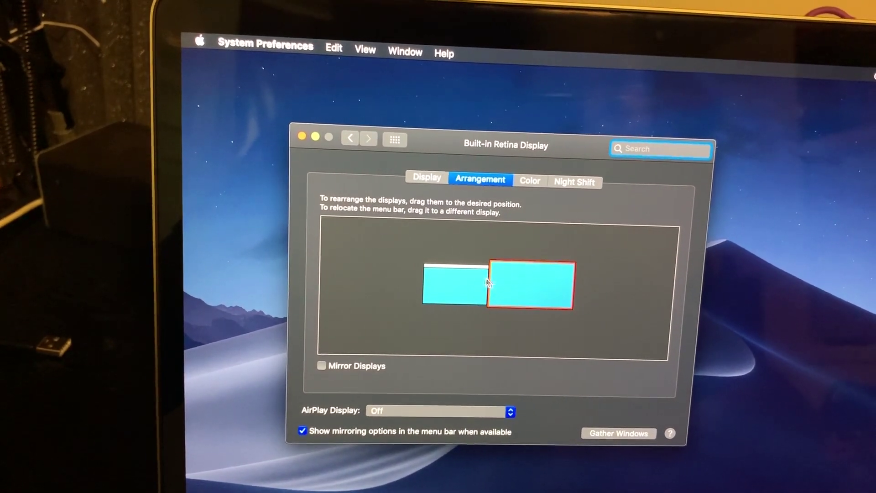
Move the larger external display to the left of the built-in menu-bar screen.
left_click_drag(407, 285, 406, 285)
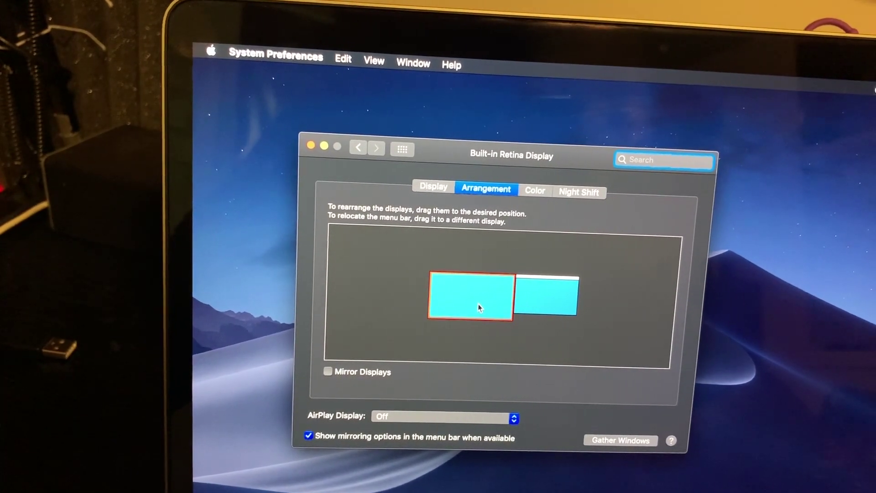
left_click(480, 303)
left_click(478, 299)
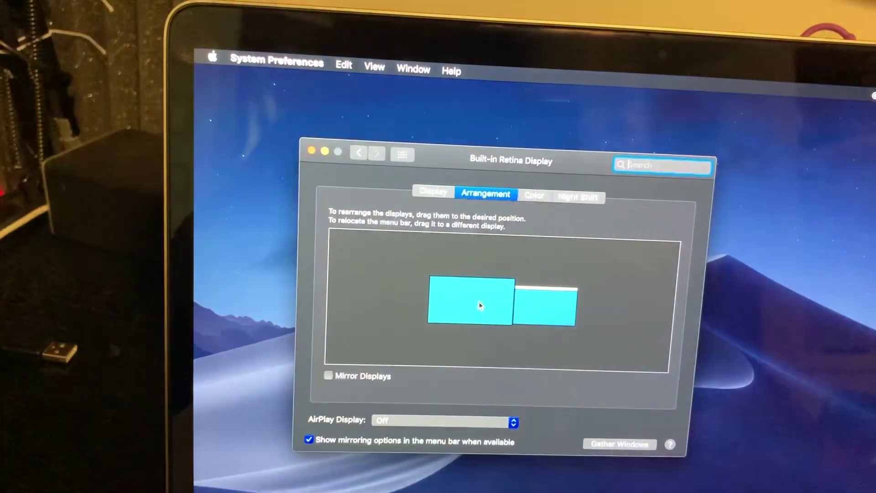
left_click(497, 319)
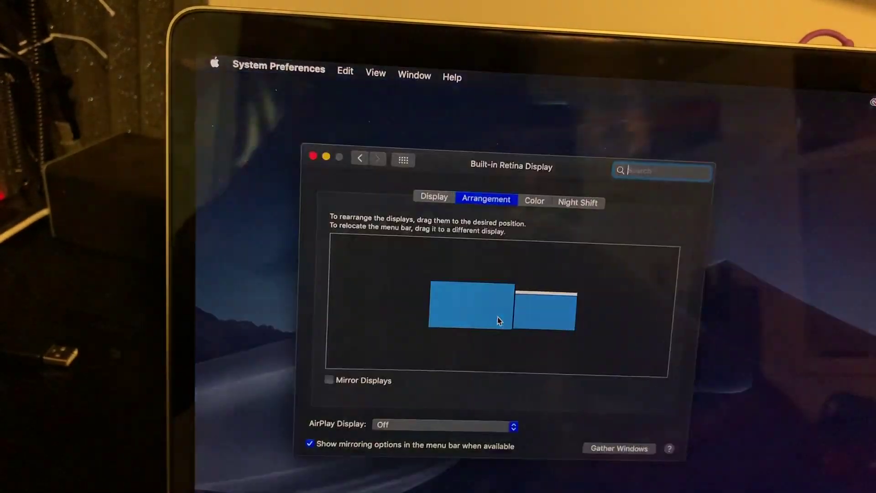